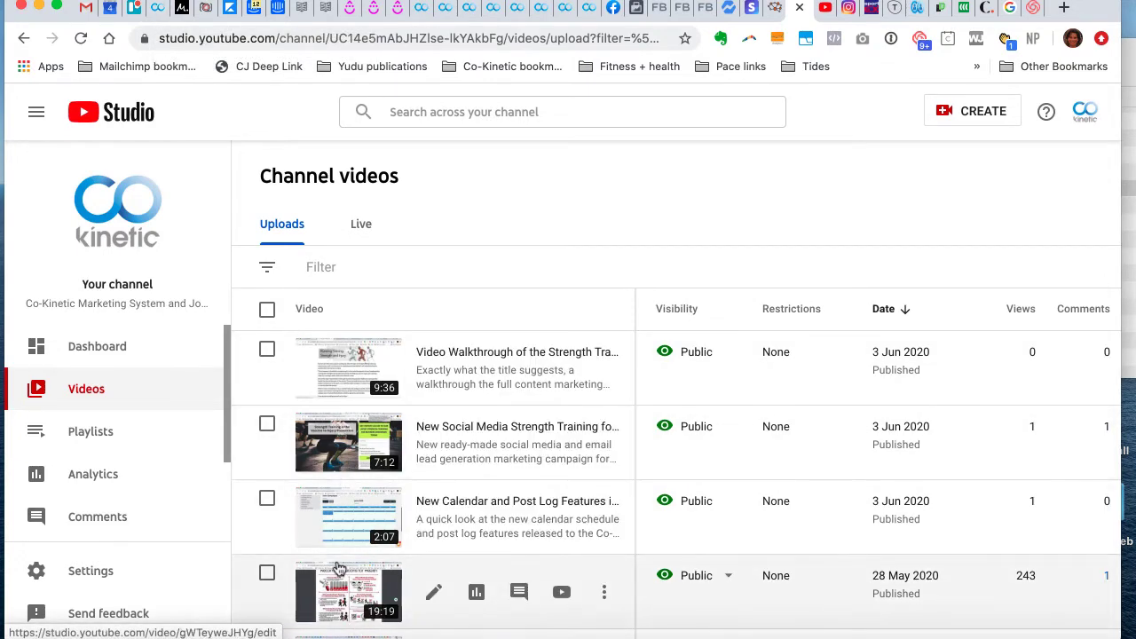
Open the details of the channel's "Video Walkthrough of the Strength Training" video for editing
scroll(346, 355, "down", 5)
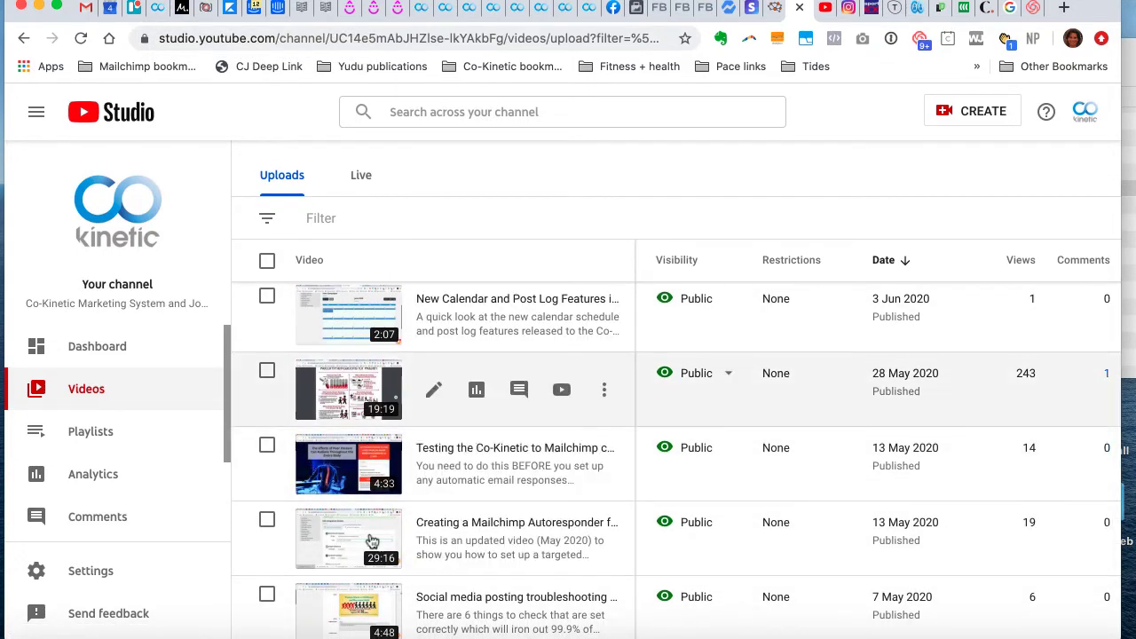
scroll(359, 498, "down", 2)
scroll(358, 498, "up", 7)
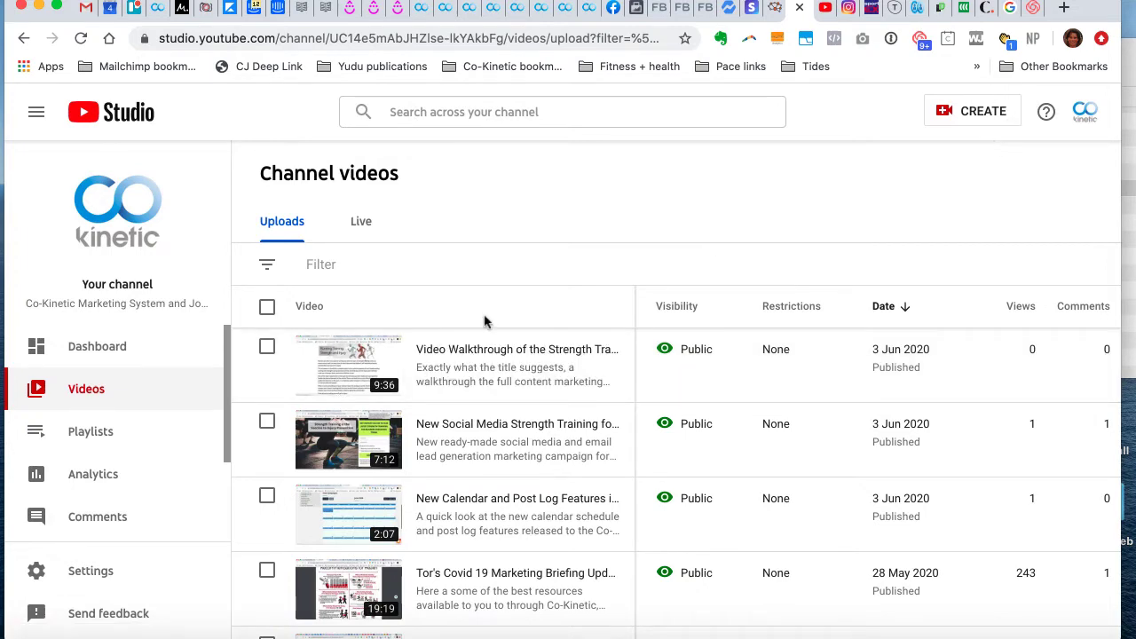
left_click(434, 369)
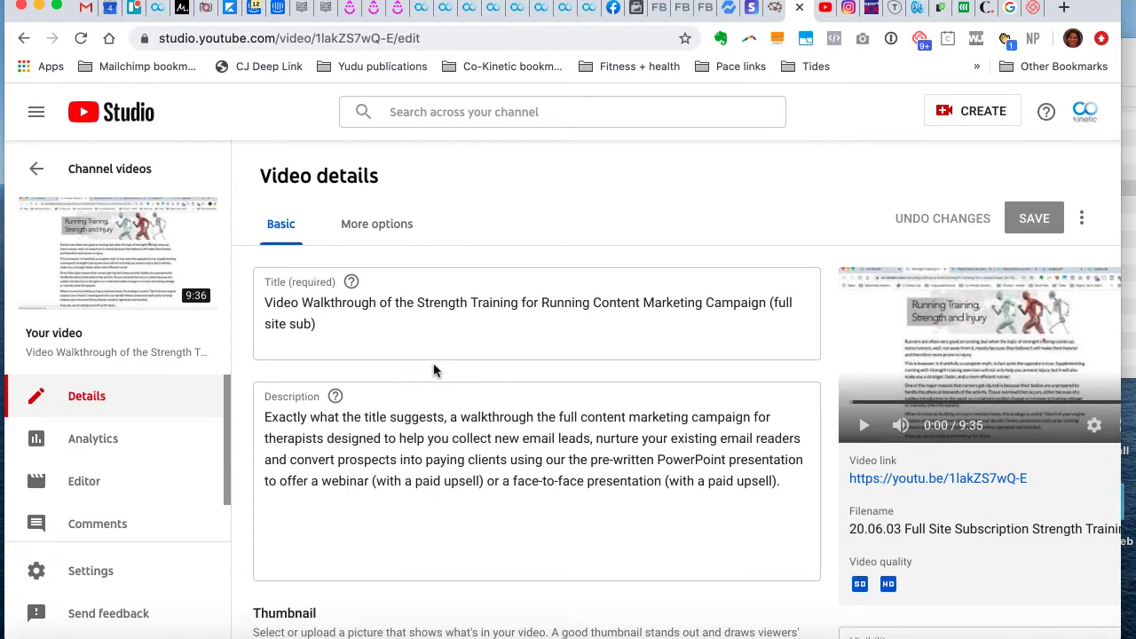
Choose the first suggested frame, showing the strength training landing page, as the video's thumbnail
scroll(434, 370, "down", 3)
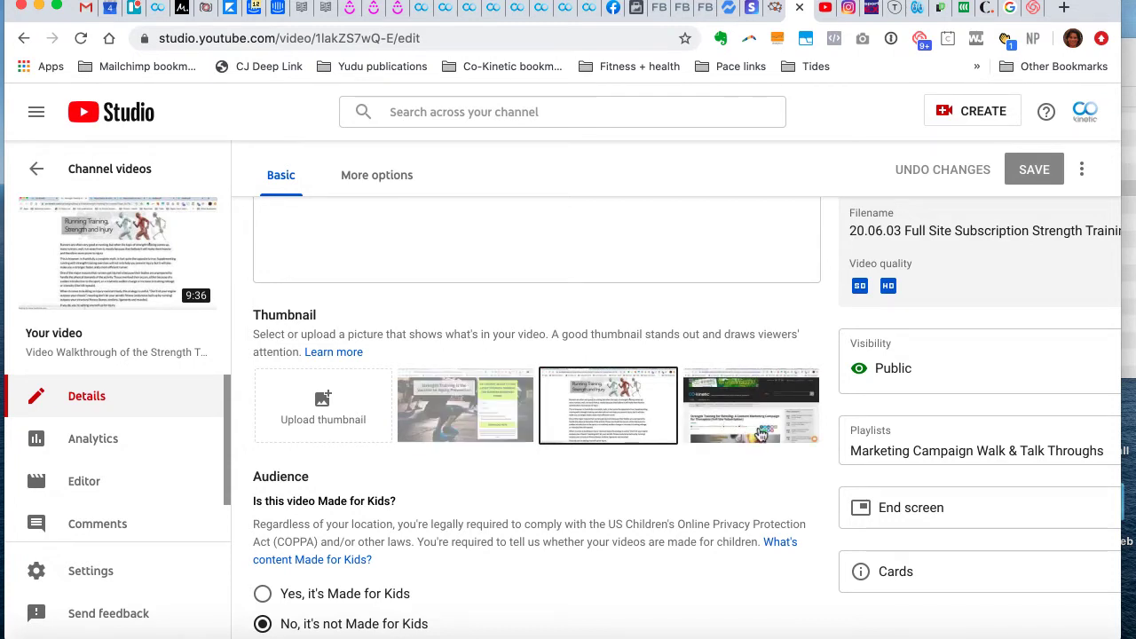
left_click(447, 412)
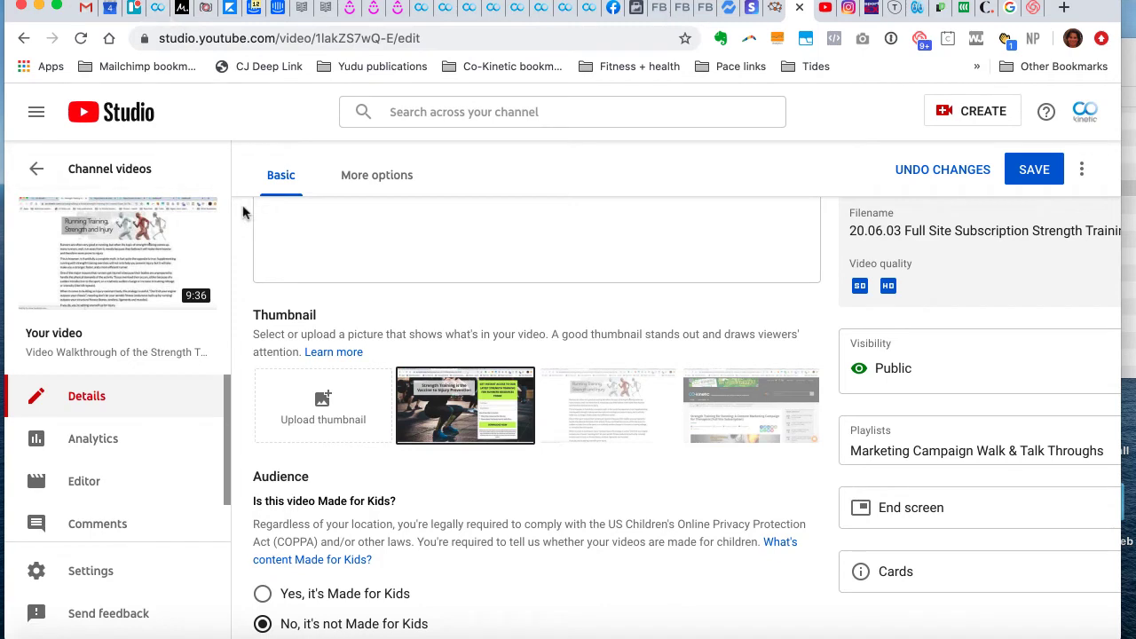
scroll(243, 213, "up", 1)
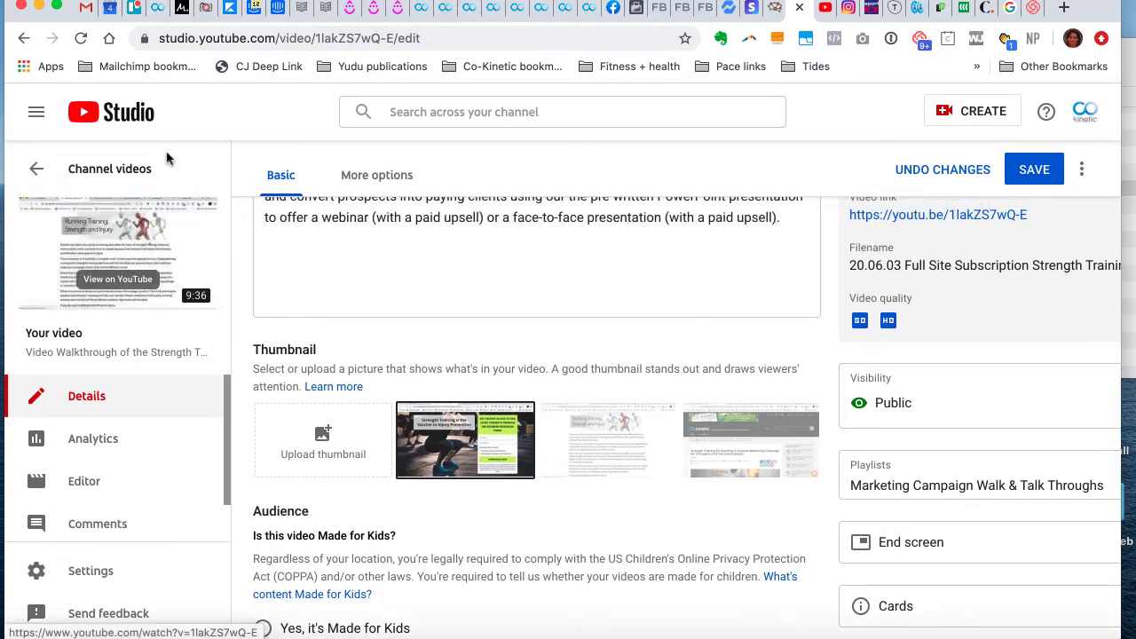
Examine the embedded Massage Benefits video preview and the content below it on the Co-Kinetic webinar delivery page
left_click(158, 16)
scroll(359, 324, "down", 3)
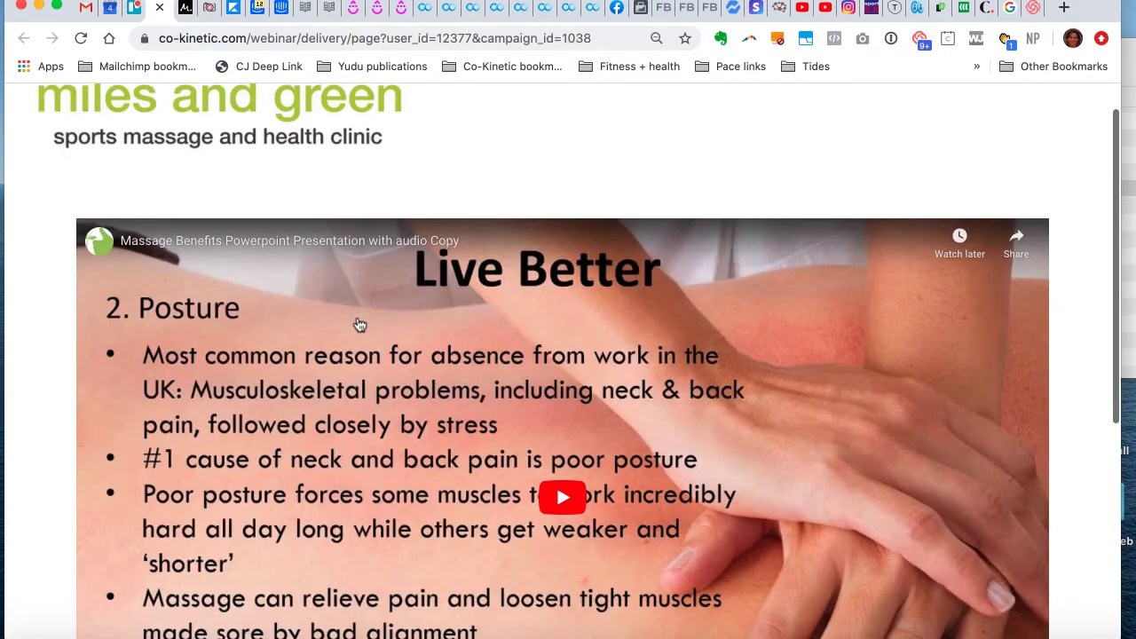
scroll(360, 323, "down", 1)
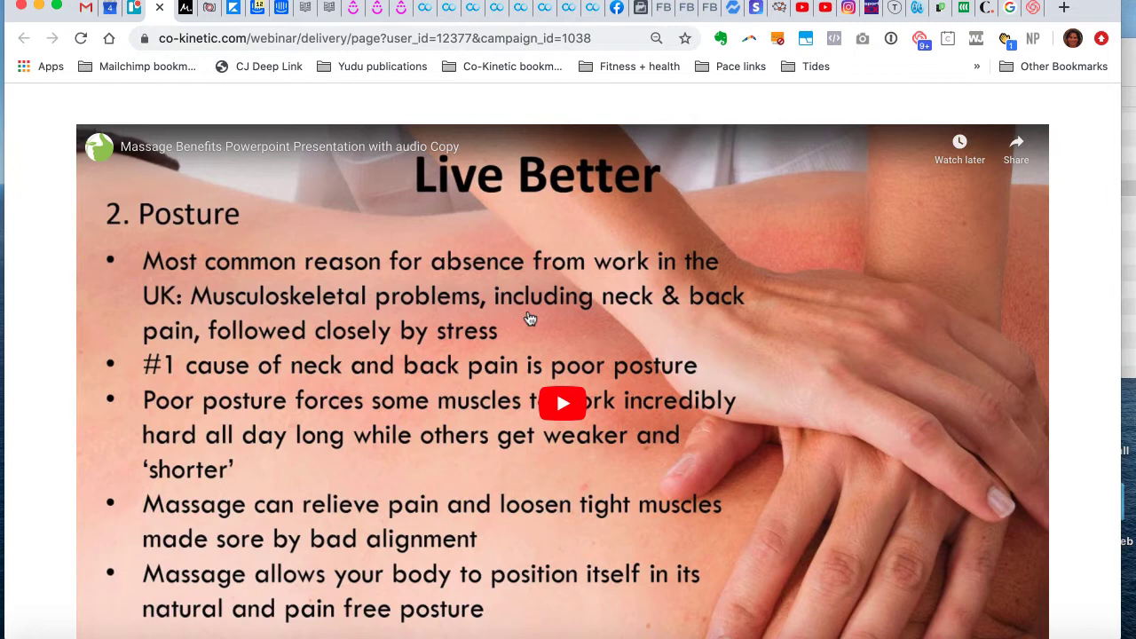
scroll(529, 317, "down", 2)
scroll(359, 238, "down", 3)
scroll(359, 238, "up", 3)
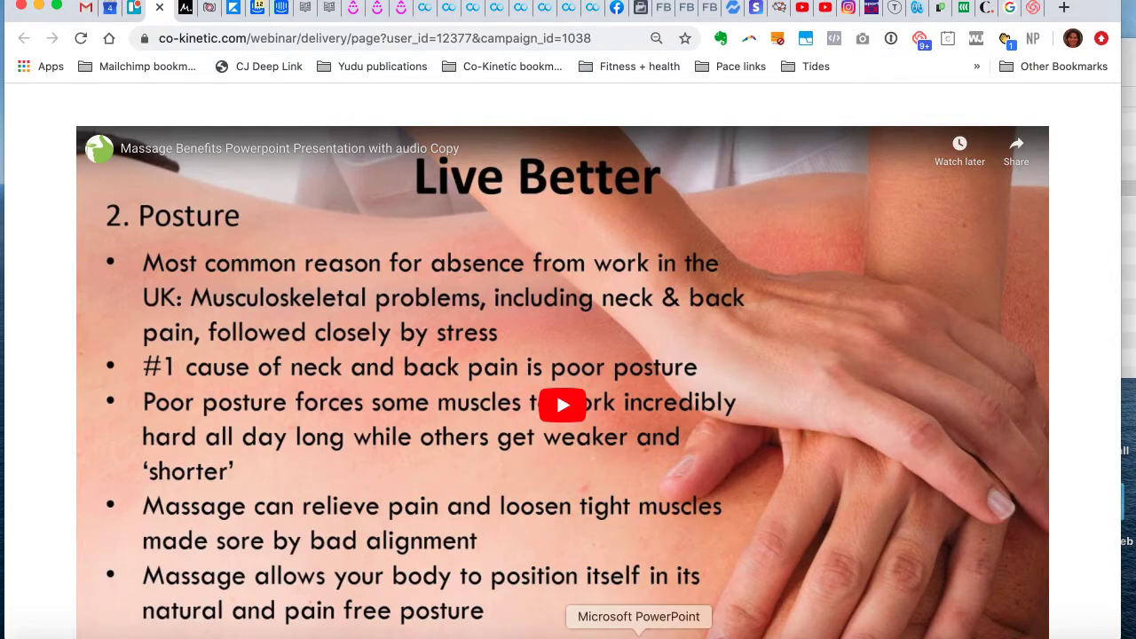
Switch to PowerPoint and select the title slide "How to Build an Email List and Turn It Into Cash"
left_click(638, 632)
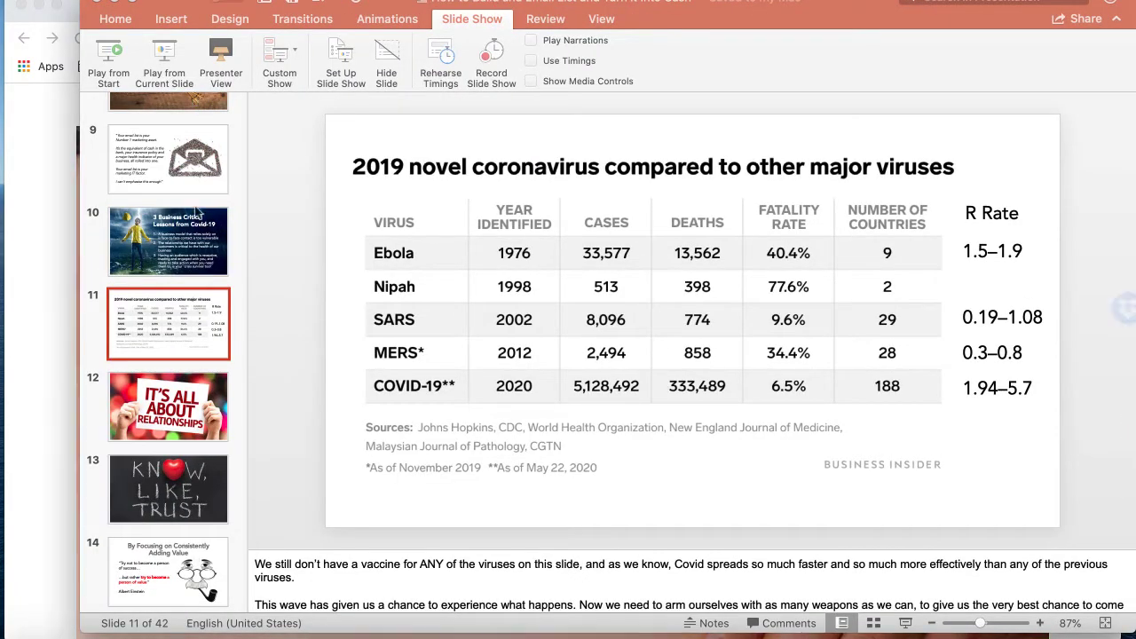
scroll(197, 213, "up", 10)
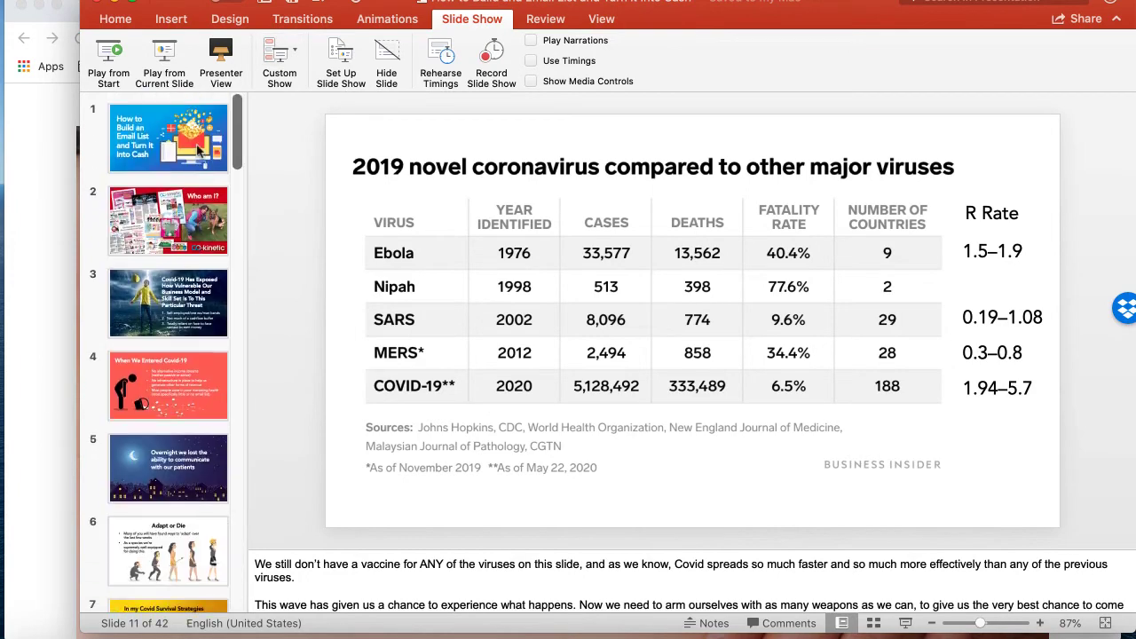
left_click(177, 146)
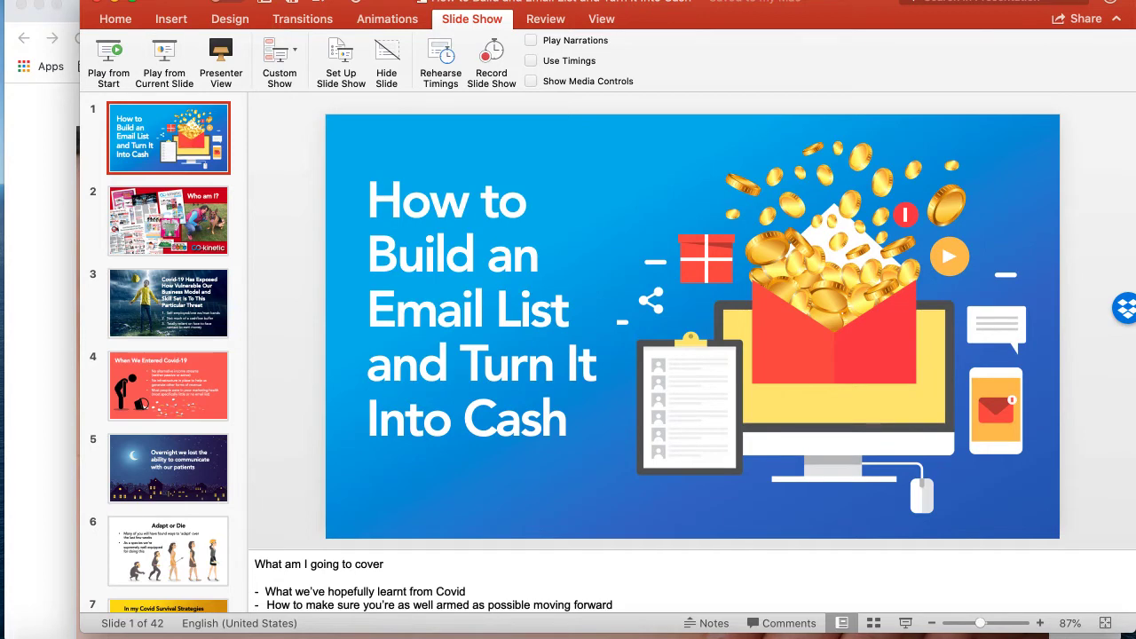
Start exporting the presentation and choose the Desktop as the save location
left_click(141, 2)
left_click(169, 145)
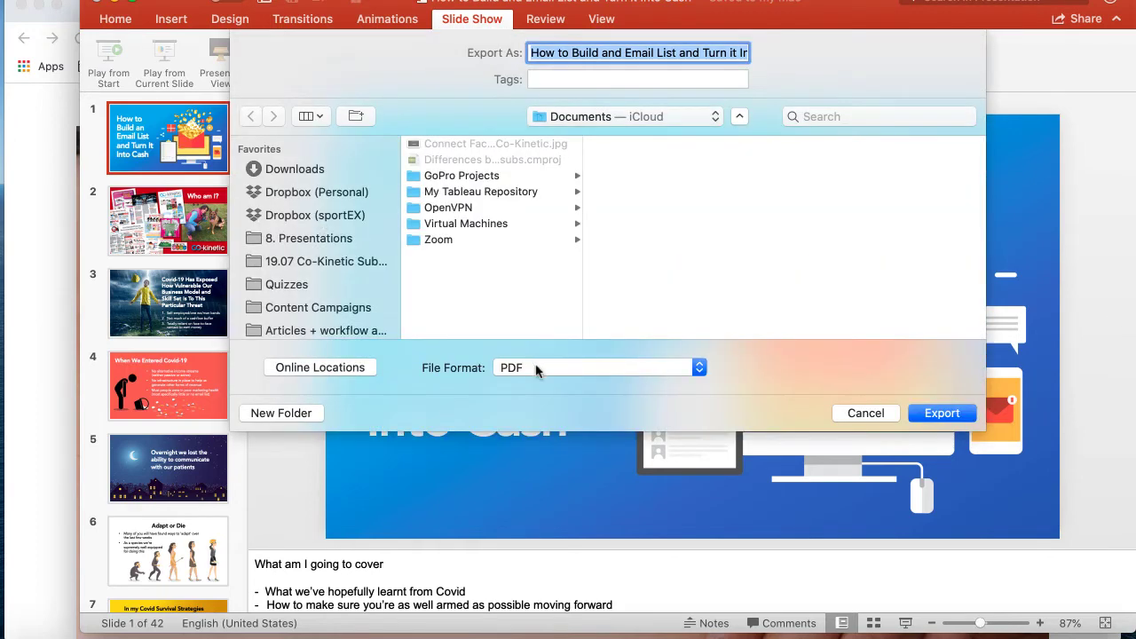
scroll(302, 277, "down", 4)
scroll(302, 283, "down", 1)
left_click(298, 301)
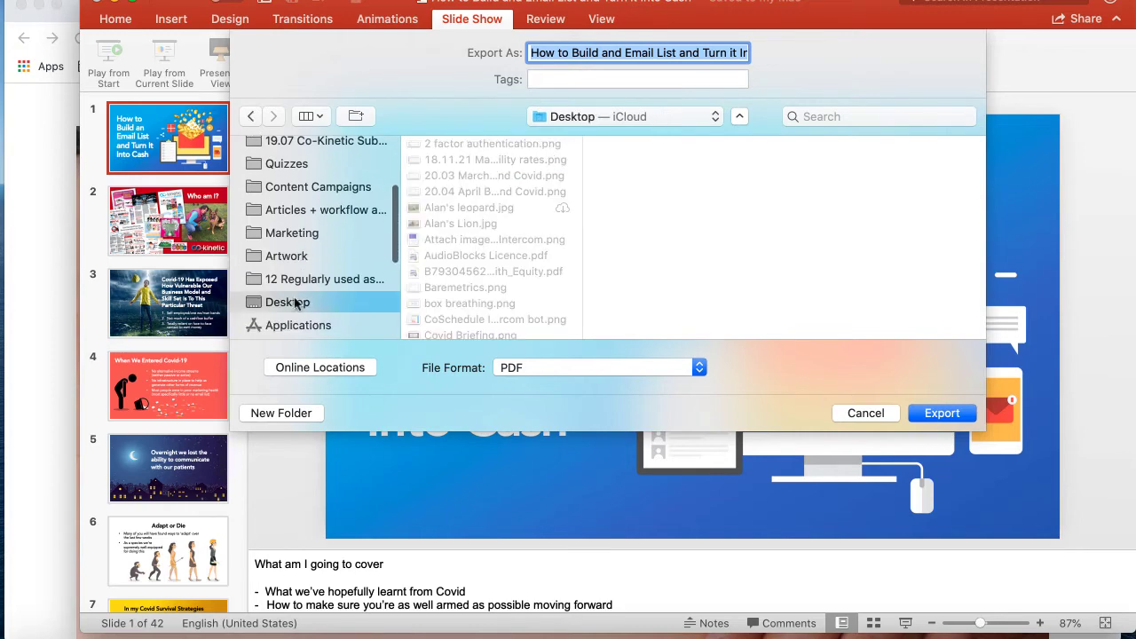
Configure the export as a JPEG of the current slide only with a width of 800
left_click(536, 371)
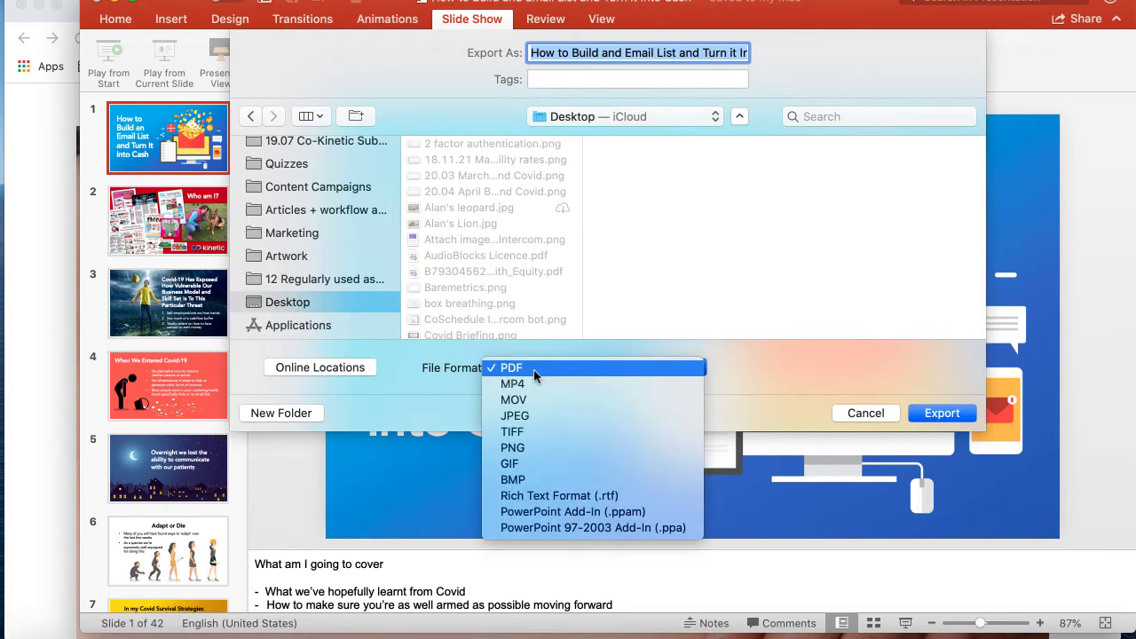
left_click(540, 416)
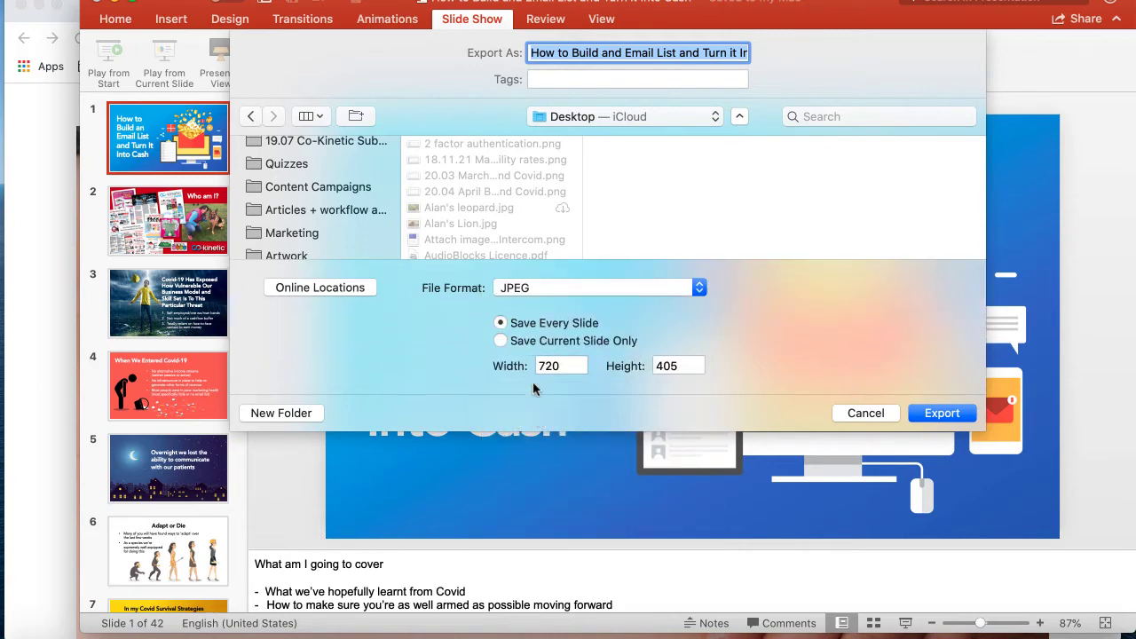
left_click(500, 340)
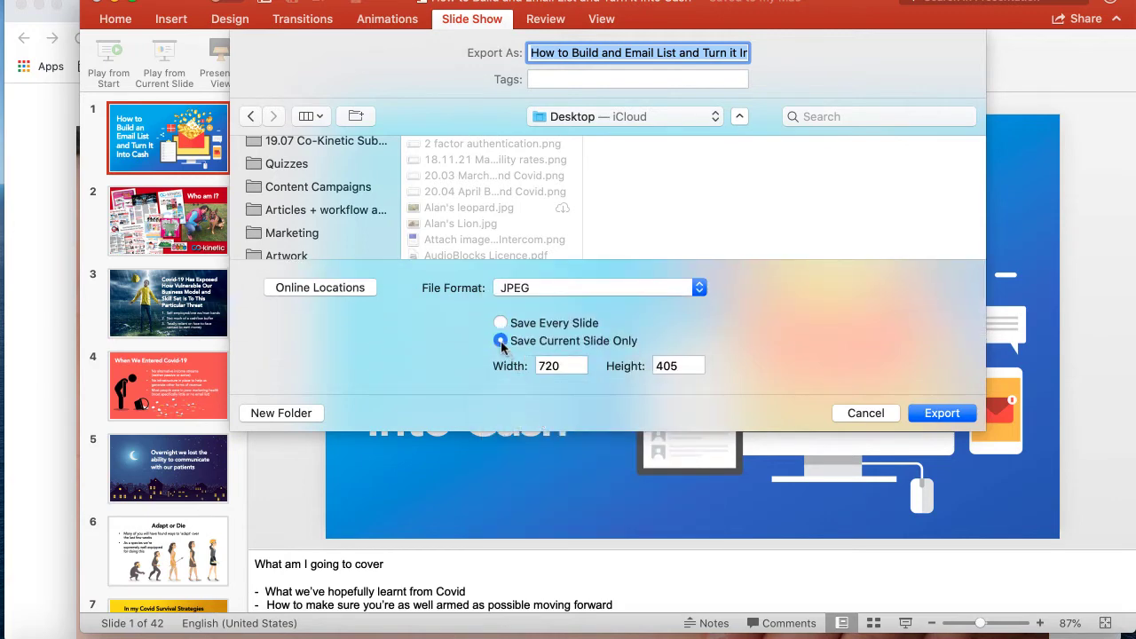
double_click(557, 366)
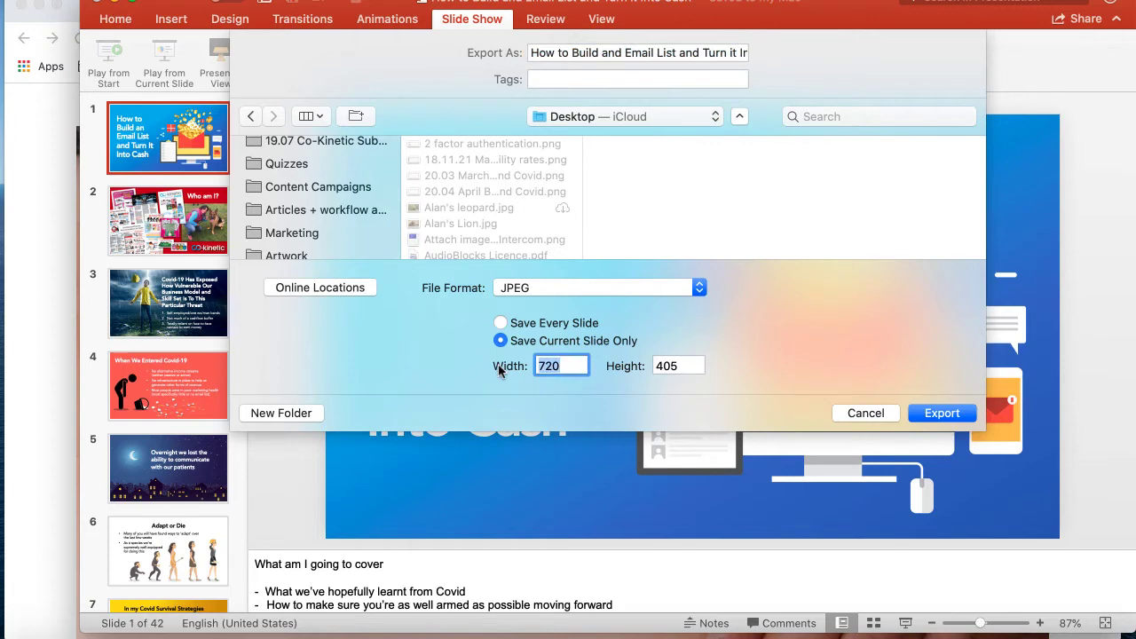
type("800")
Name the exported image "Presentation Thumbnail" and complete the export
left_click_drag(528, 53, 805, 71)
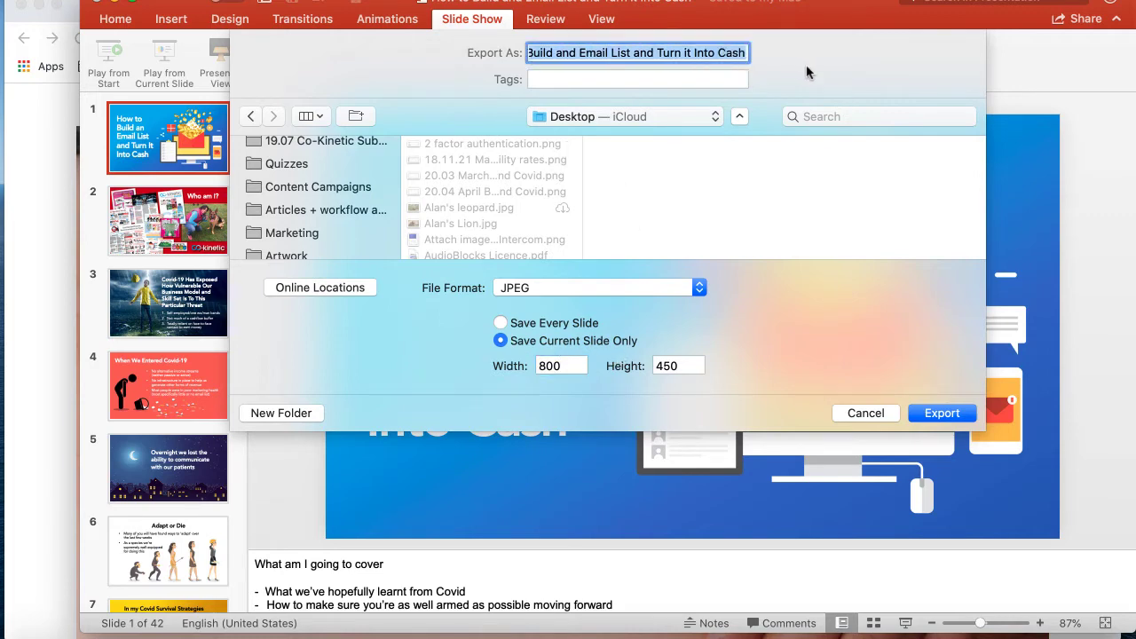
type("Thu")
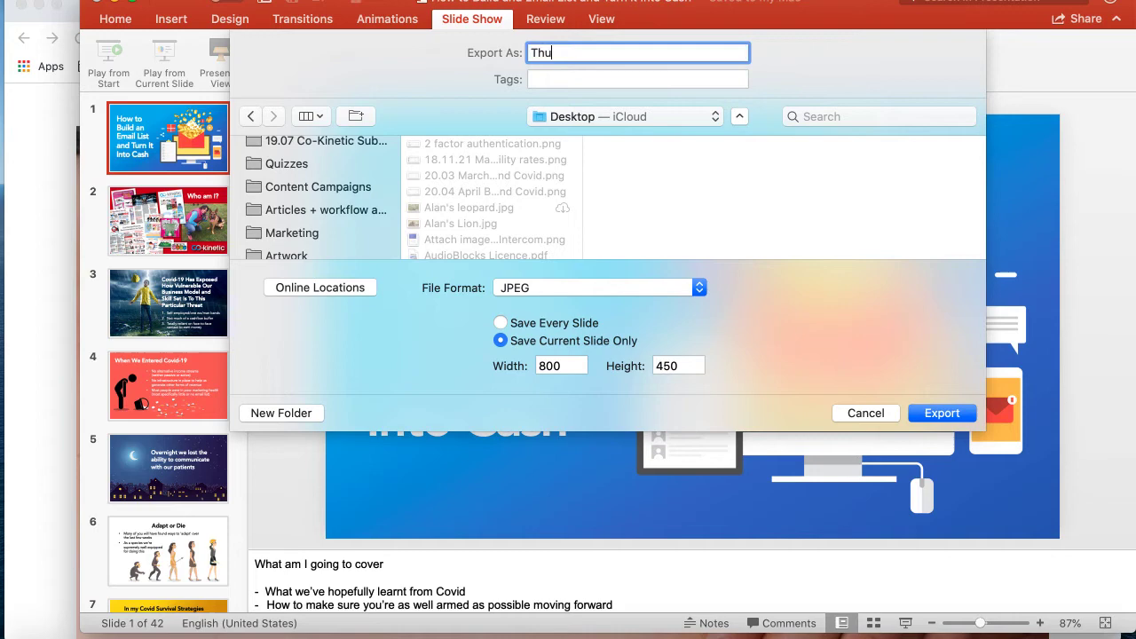
type("n")
key("BackSpace")
key("BackSpace")
key("BackSpace")
key("BackSpace")
type("Presentation Thumbnail")
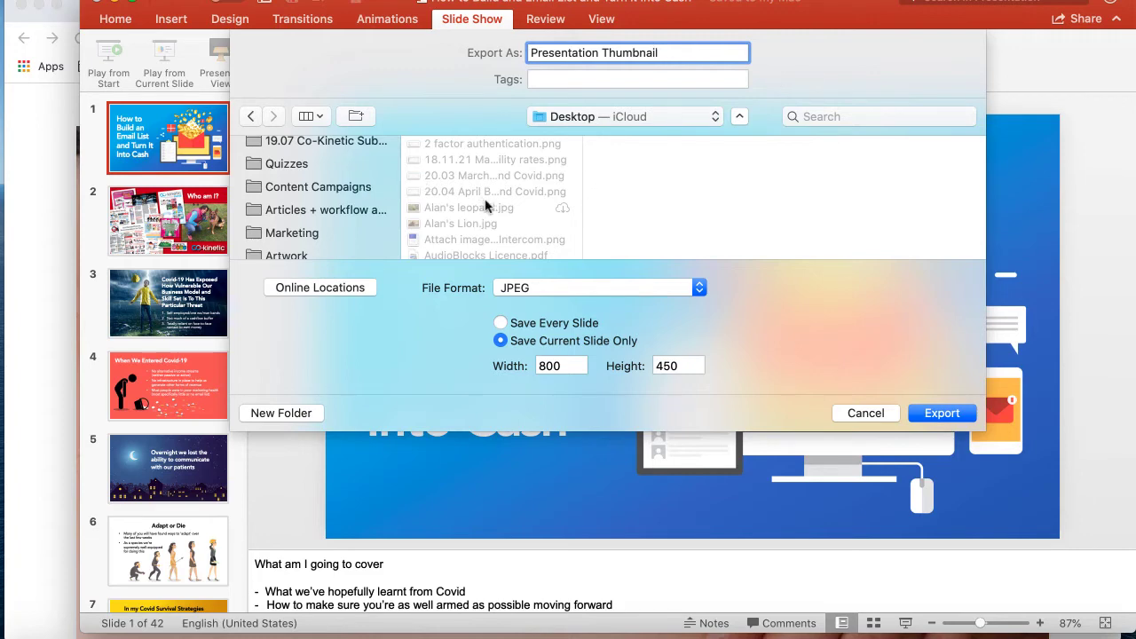
left_click(941, 415)
left_click(962, 417)
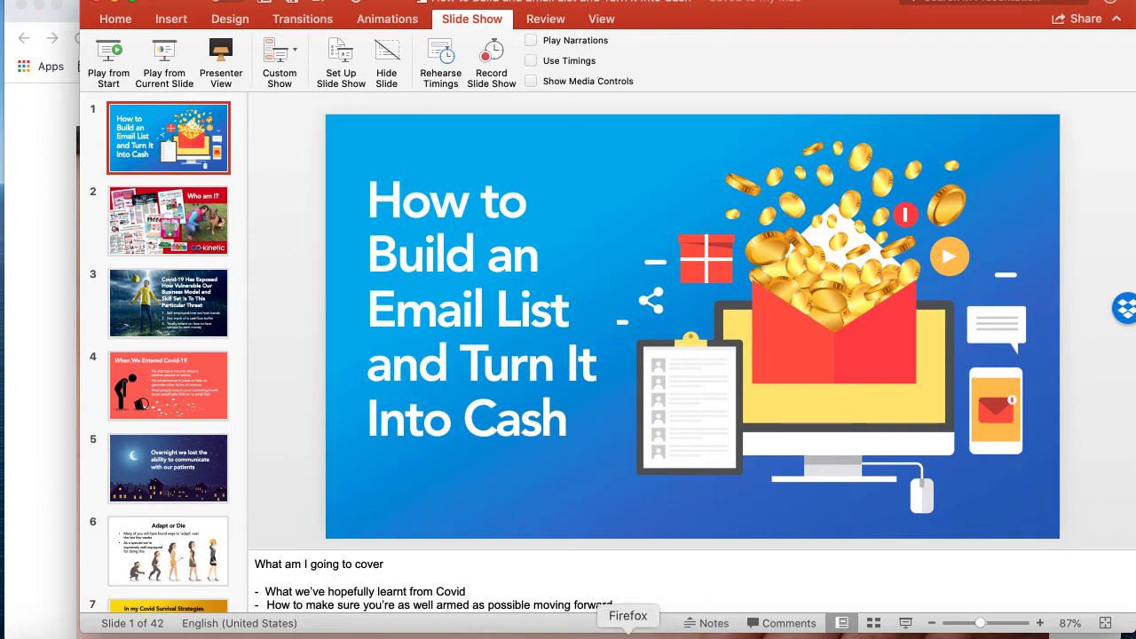
Return to the video's details in YouTube Studio and upload Presentation Thumbnail.jpg from the Desktop as the custom thumbnail
left_click(605, 634)
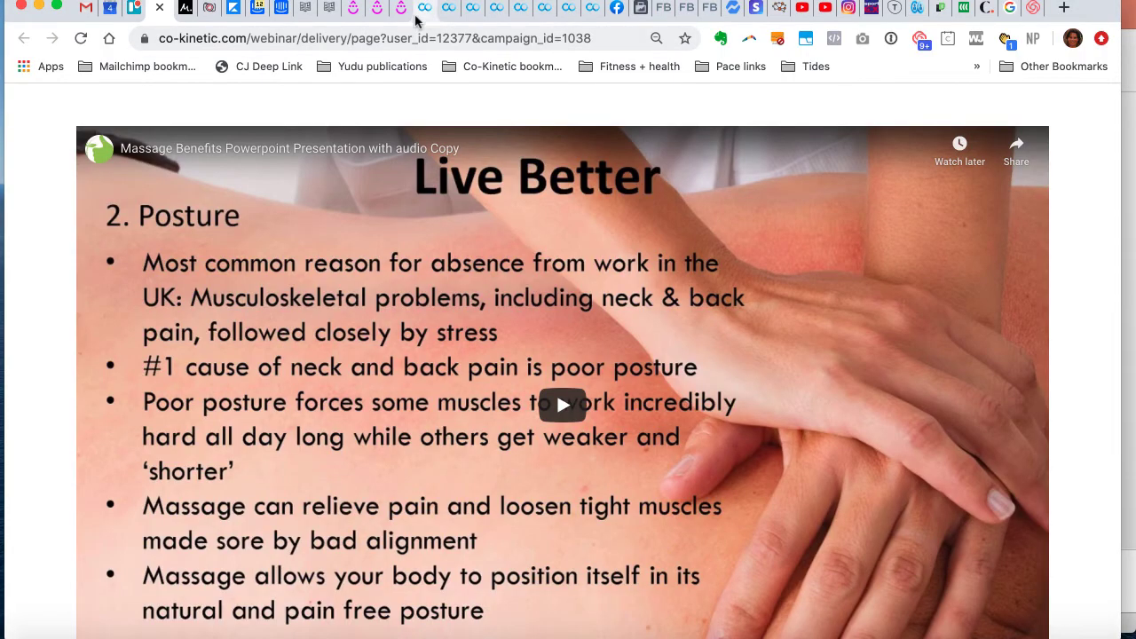
left_click(796, 11)
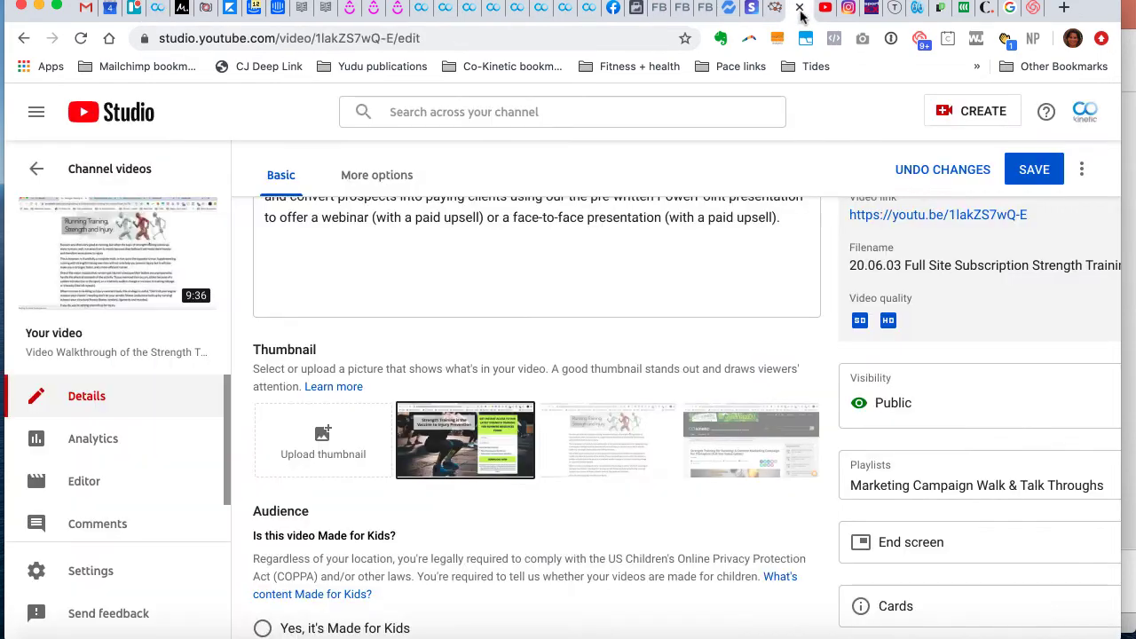
left_click(325, 446)
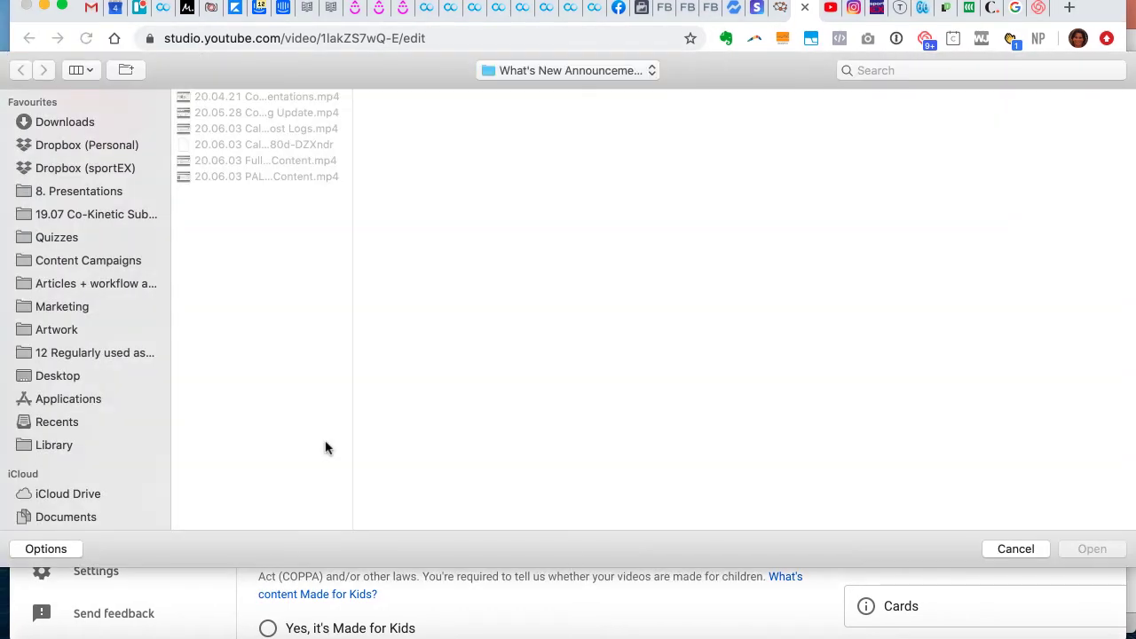
left_click(57, 375)
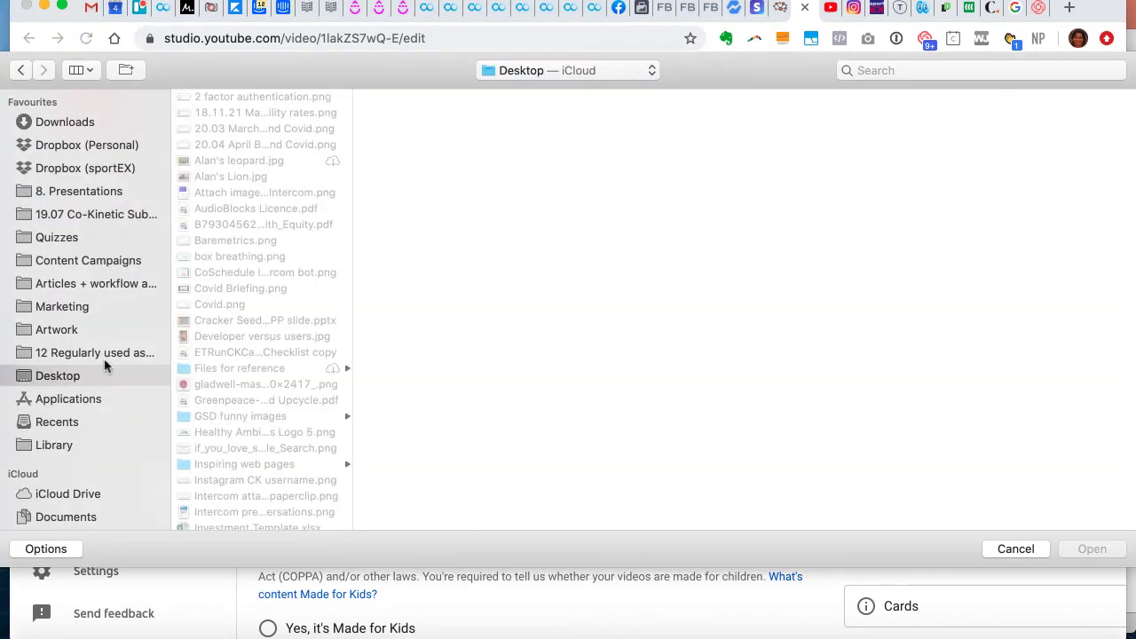
scroll(335, 324, "down", 10)
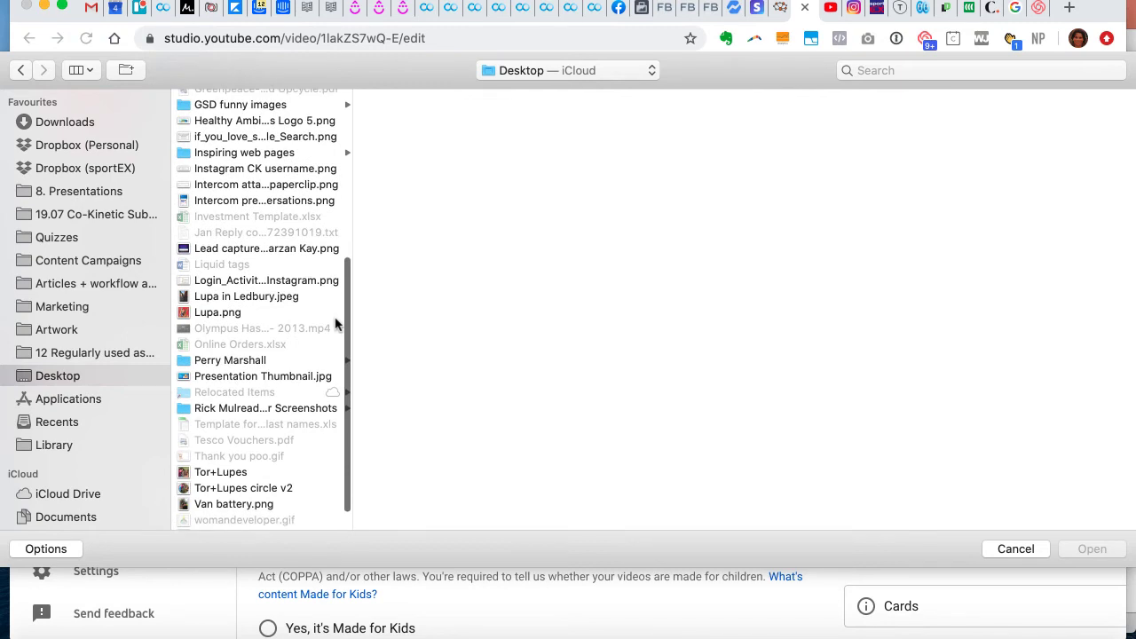
scroll(335, 324, "down", 2)
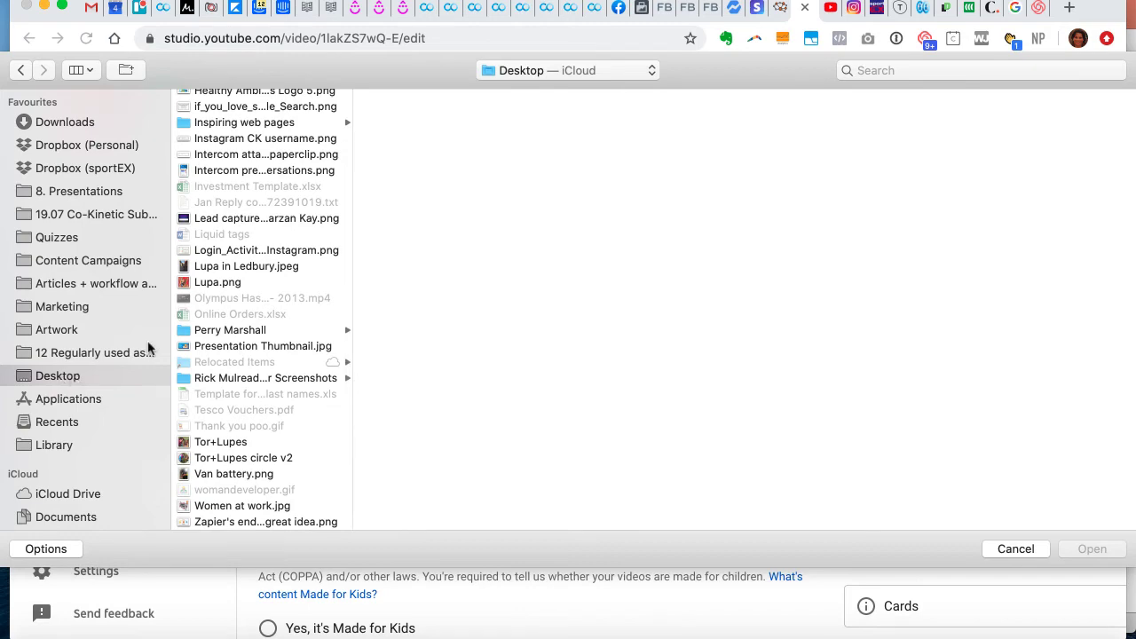
scroll(278, 321, "up", 1)
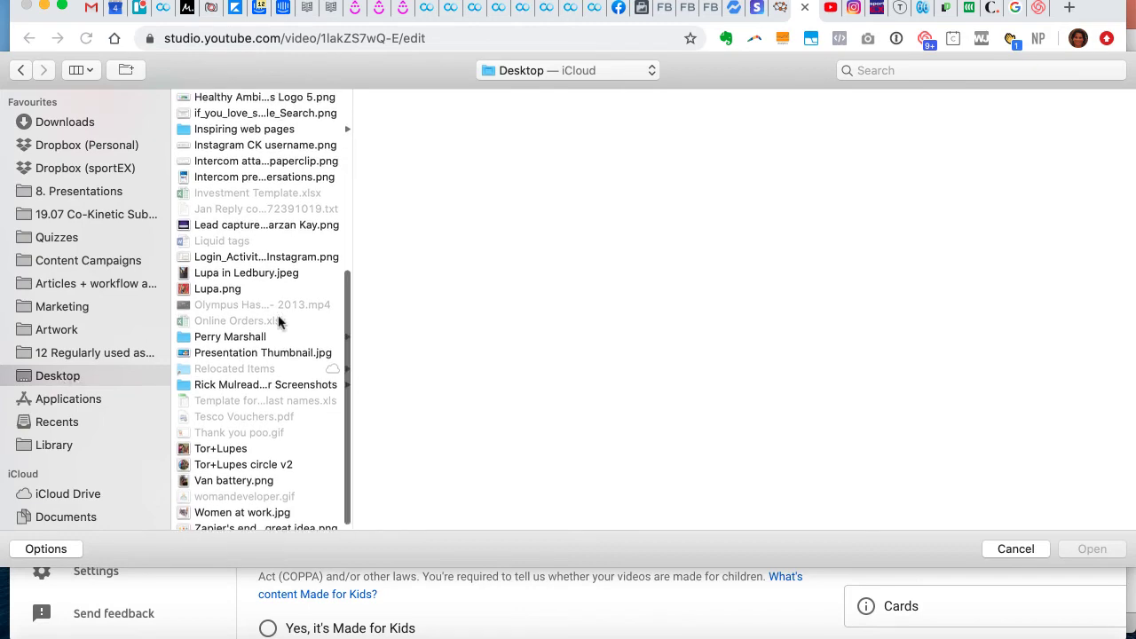
left_click(259, 355)
left_click(1088, 549)
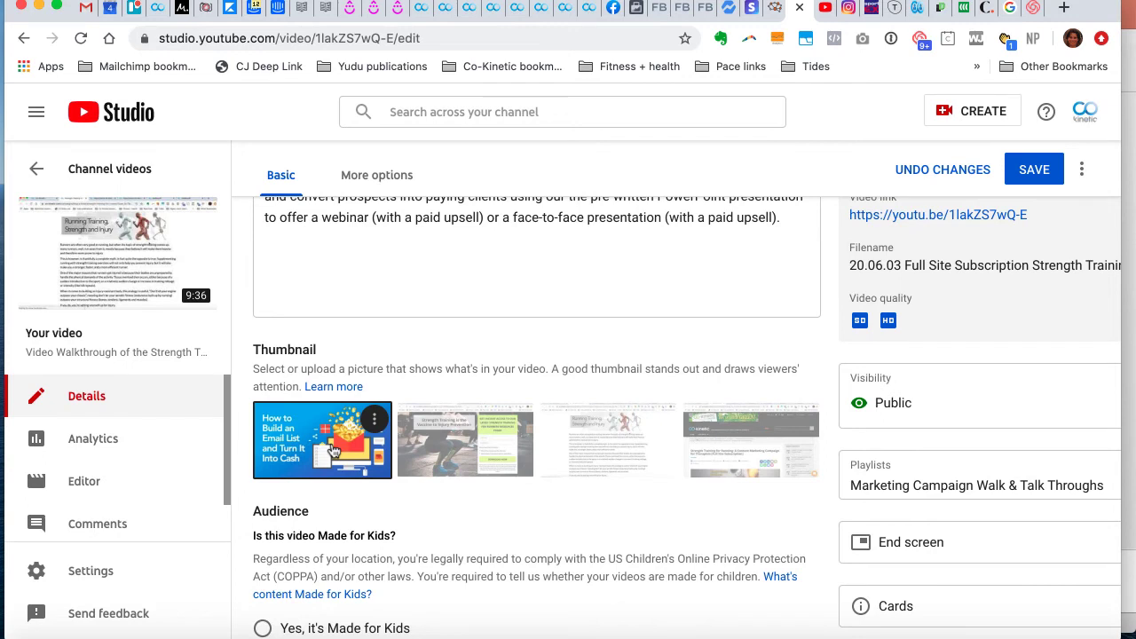
left_click(375, 419)
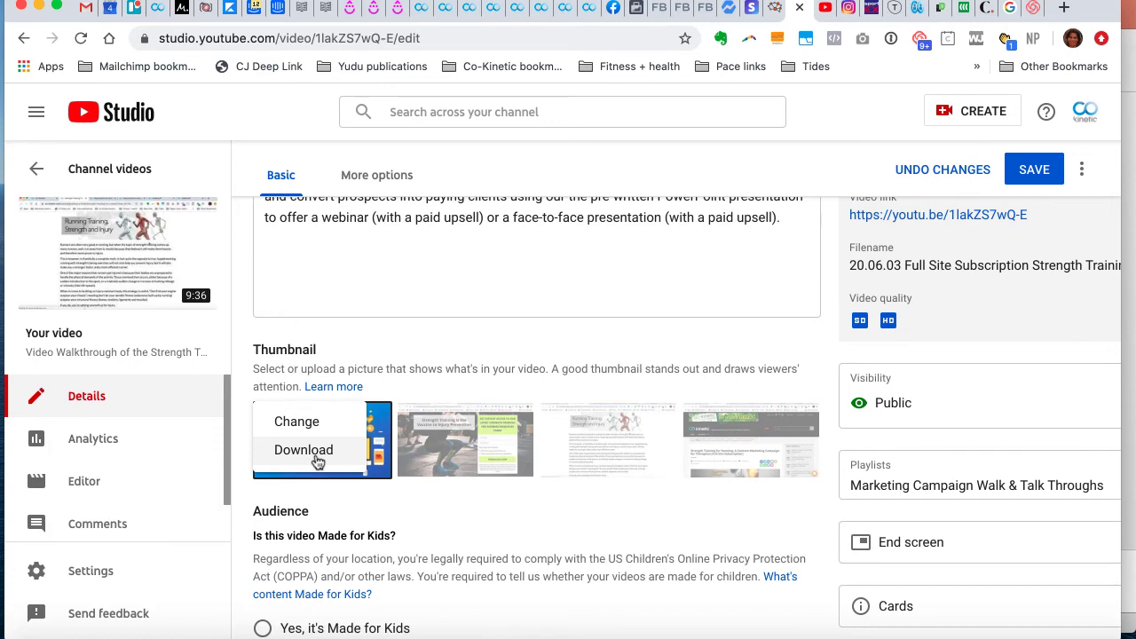
left_click(312, 422)
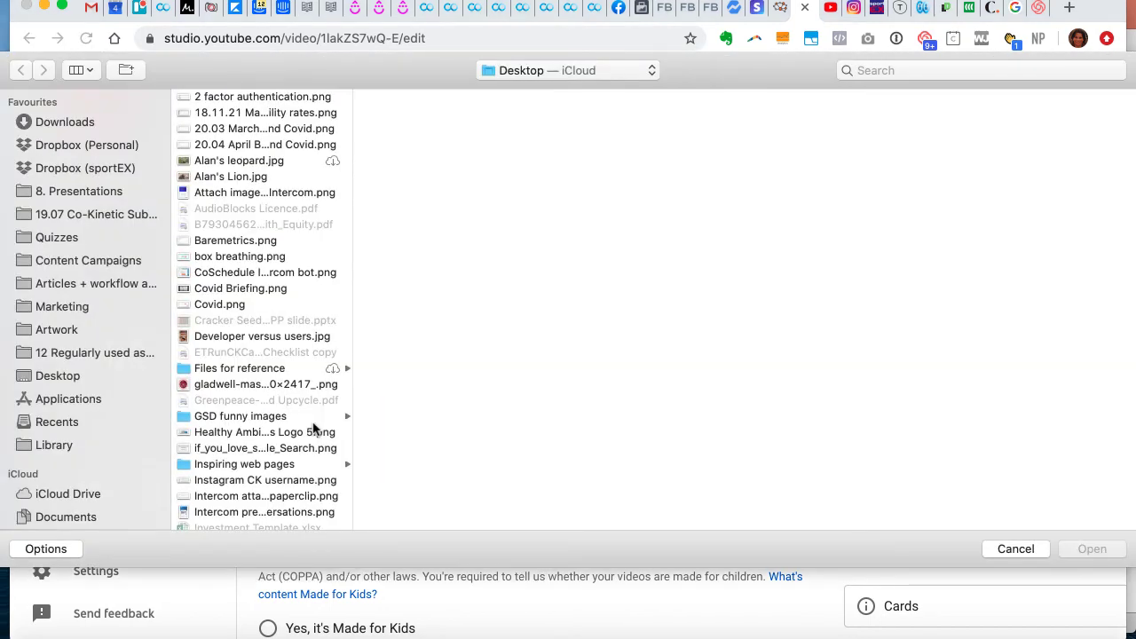
left_click(1016, 550)
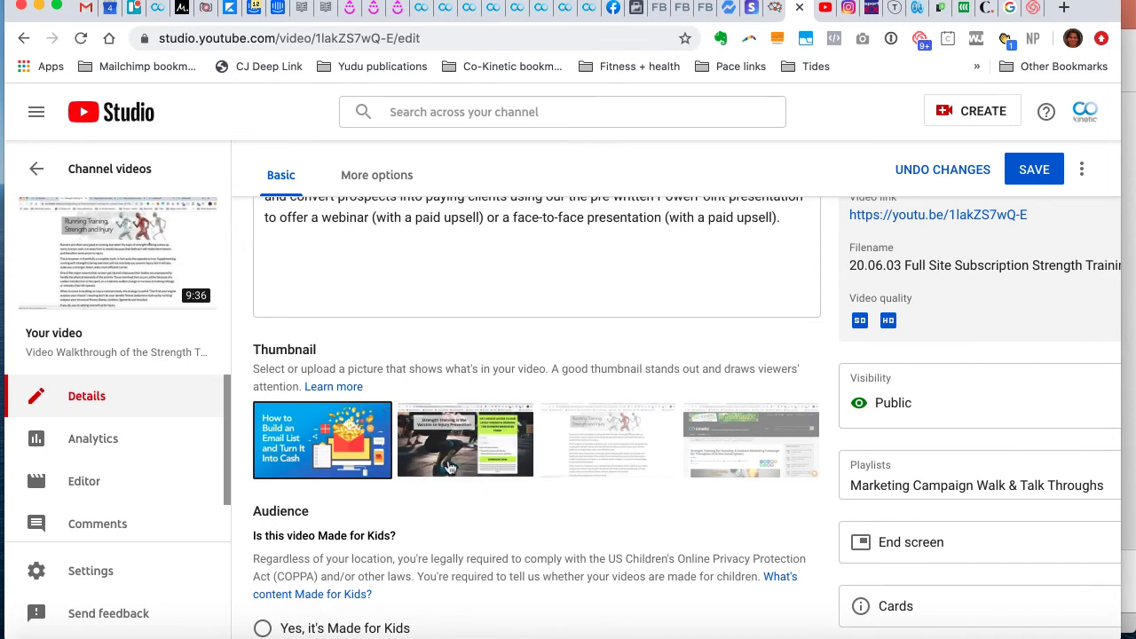
Undo the unsaved thumbnail changes on the video
mouse_move(277, 444)
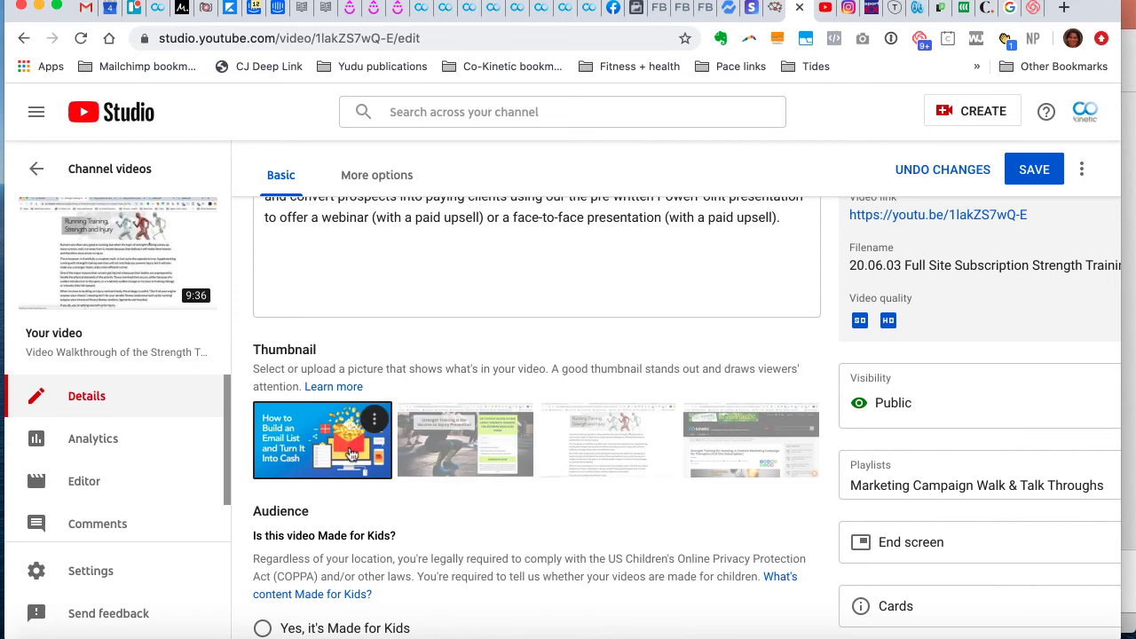
left_click(966, 174)
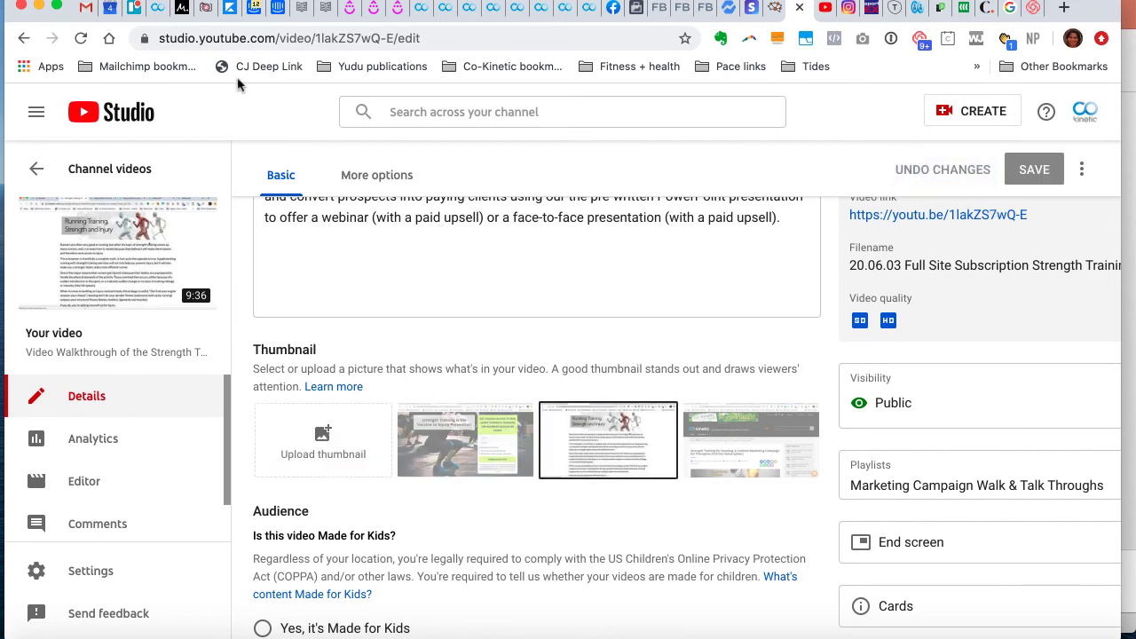
Review the webinar delivery page again, from the clinic logo and video preview down to the speaker section
left_click(157, 9)
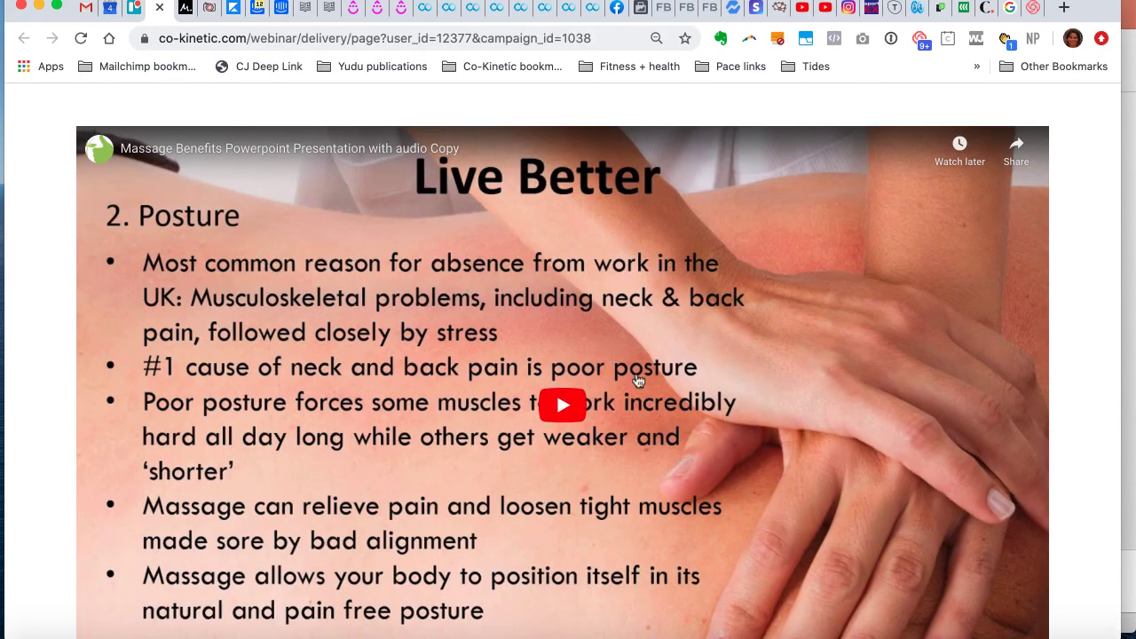
scroll(637, 380, "up", 3)
scroll(637, 380, "down", 6)
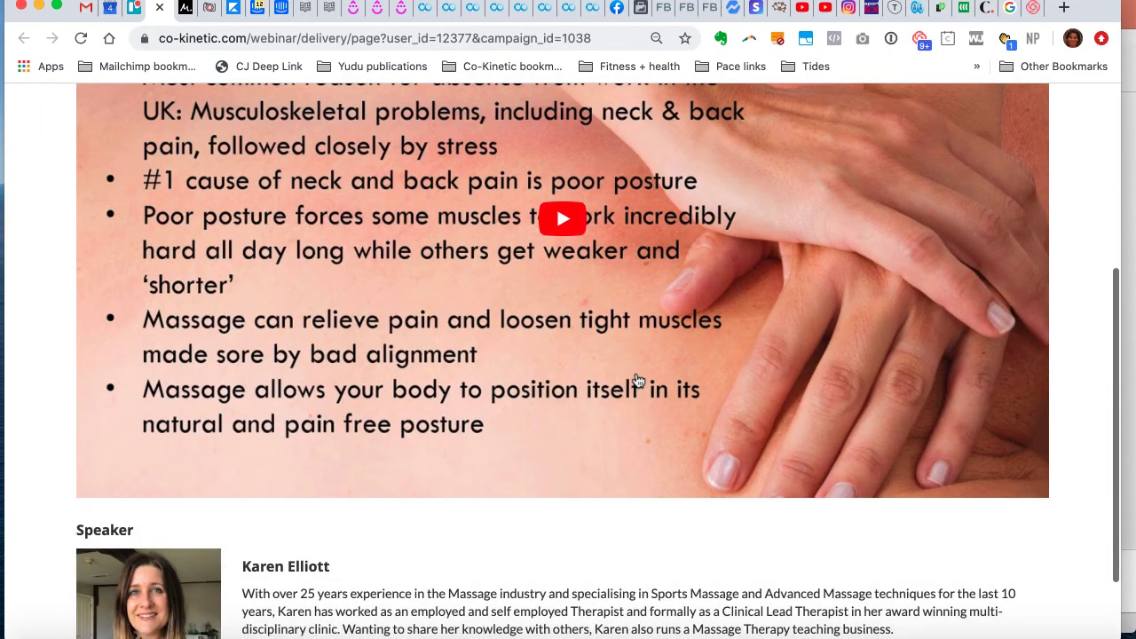
scroll(637, 379, "up", 1)
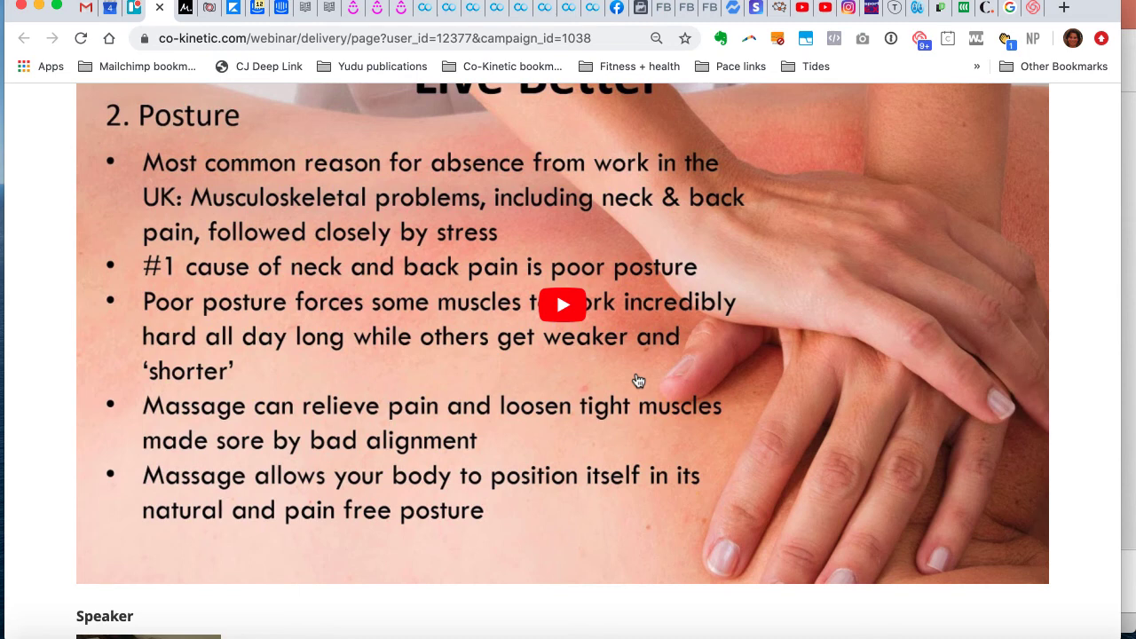
scroll(637, 379, "up", 2)
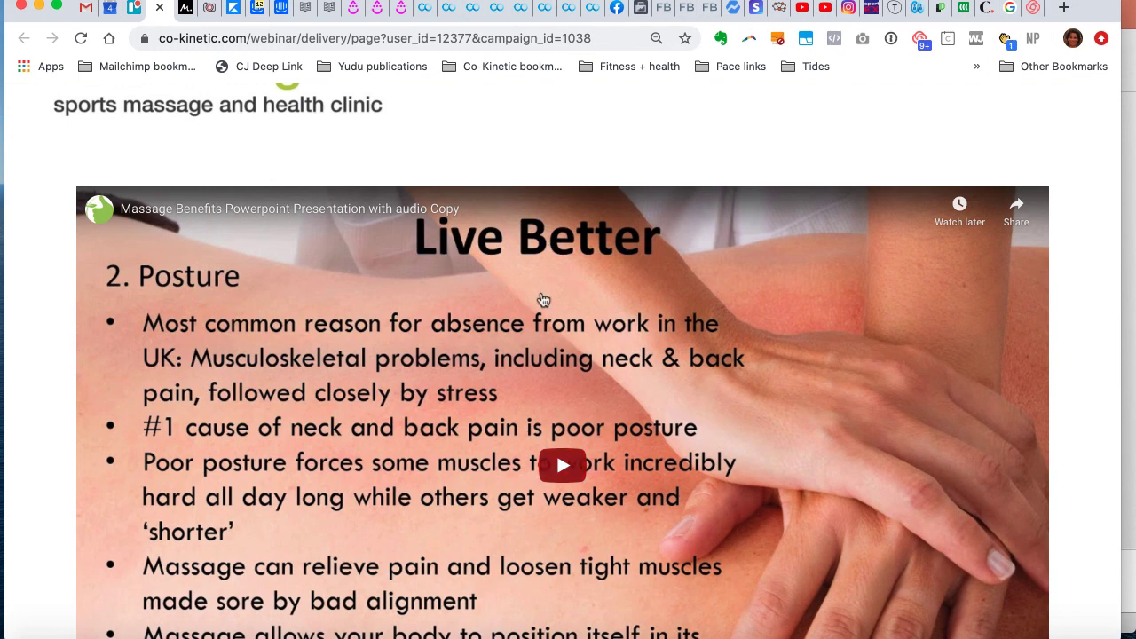
scroll(666, 362, "up", 1)
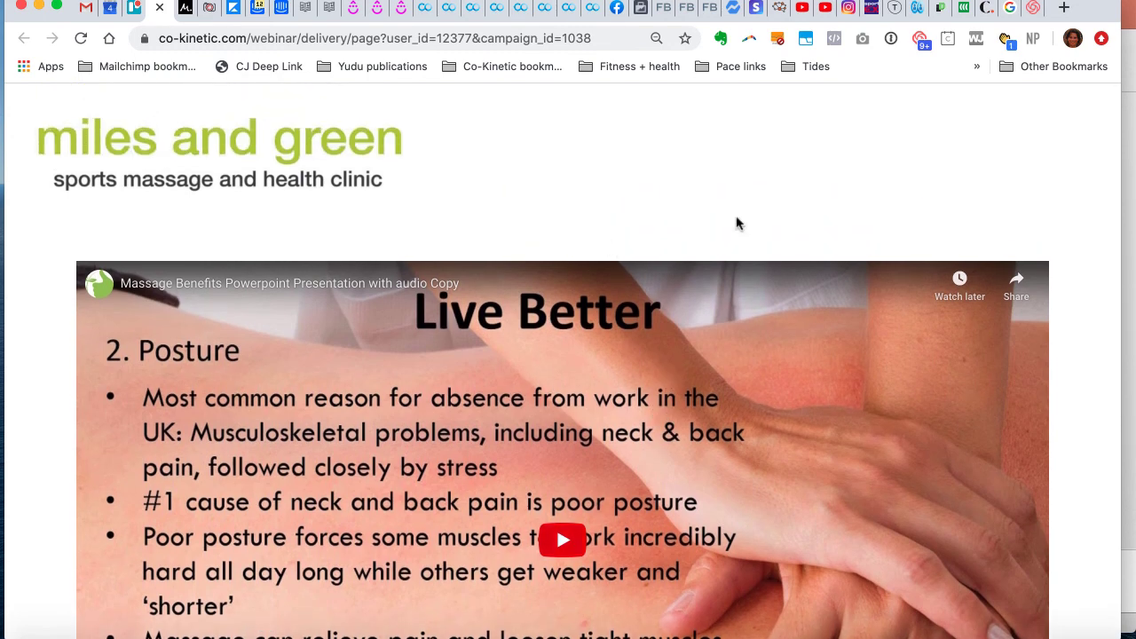